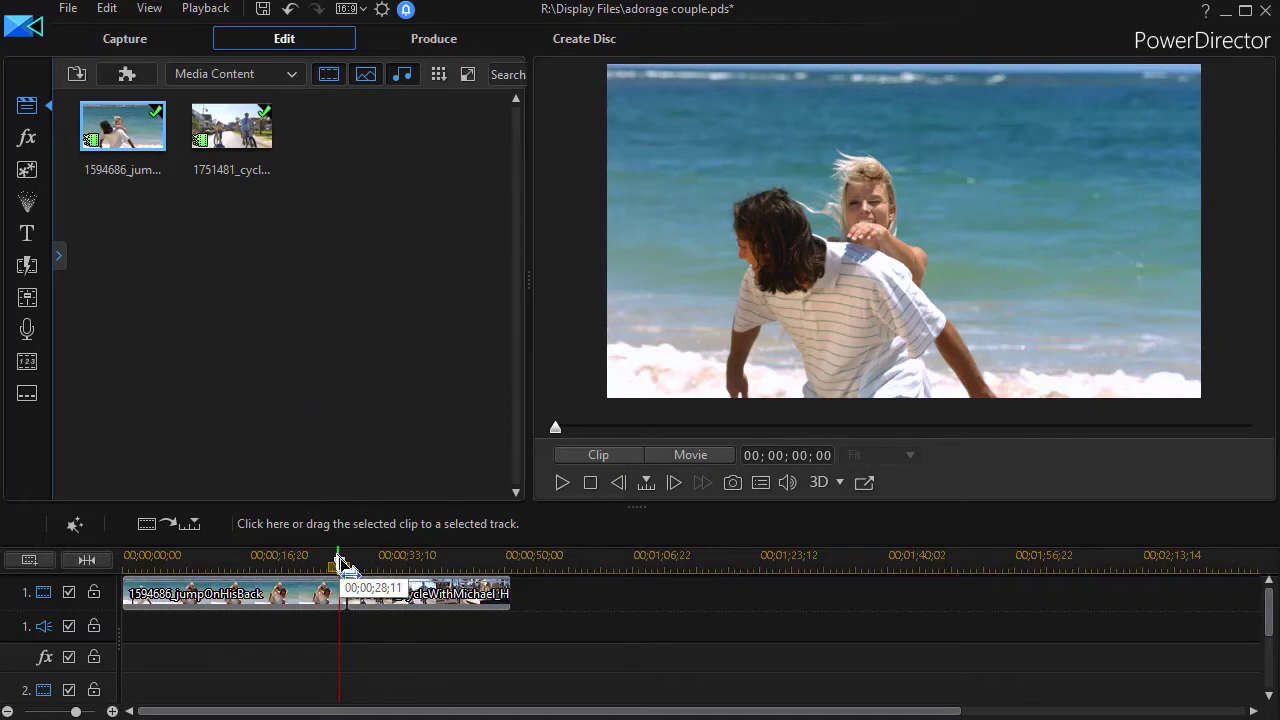
Step: Drop the Adorage Transition onto the join between the beach and cycling clips and open its Duration settings
mouse_move(340, 566)
left_mouse_down()
mouse_move(309, 566)
mouse_move(390, 575)
mouse_move(317, 570)
left_mouse_up()
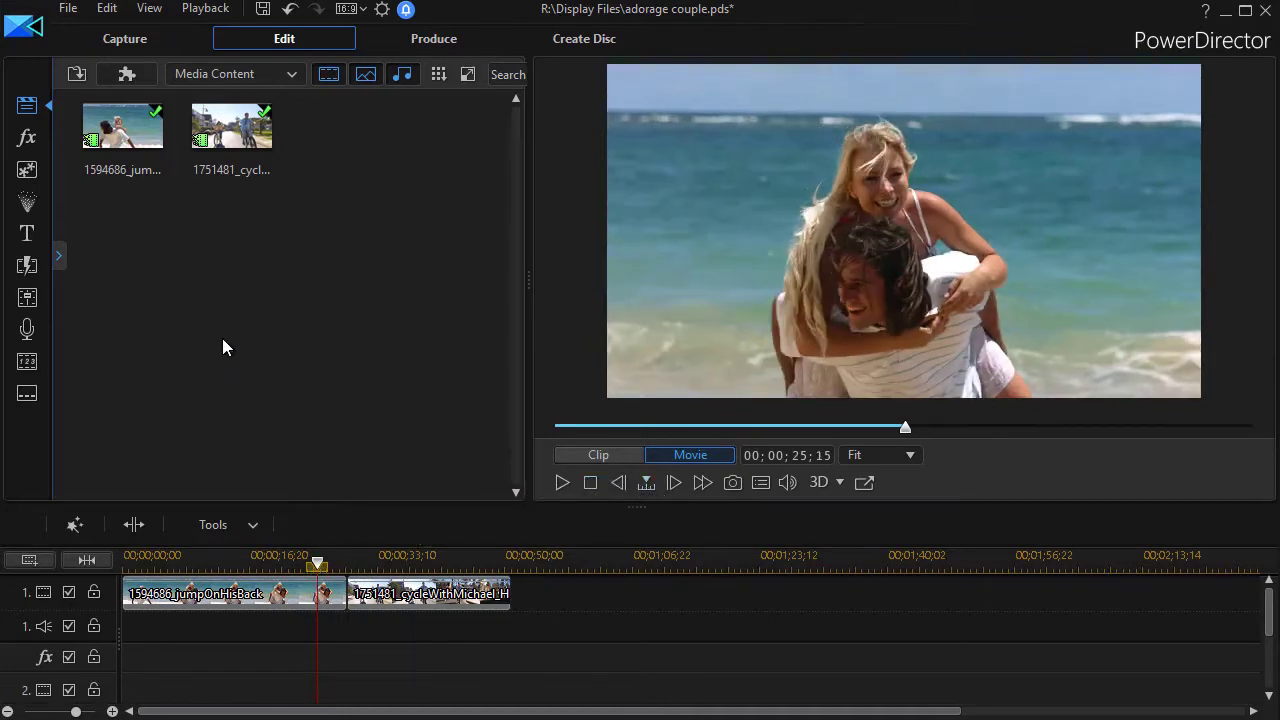
left_click(29, 270)
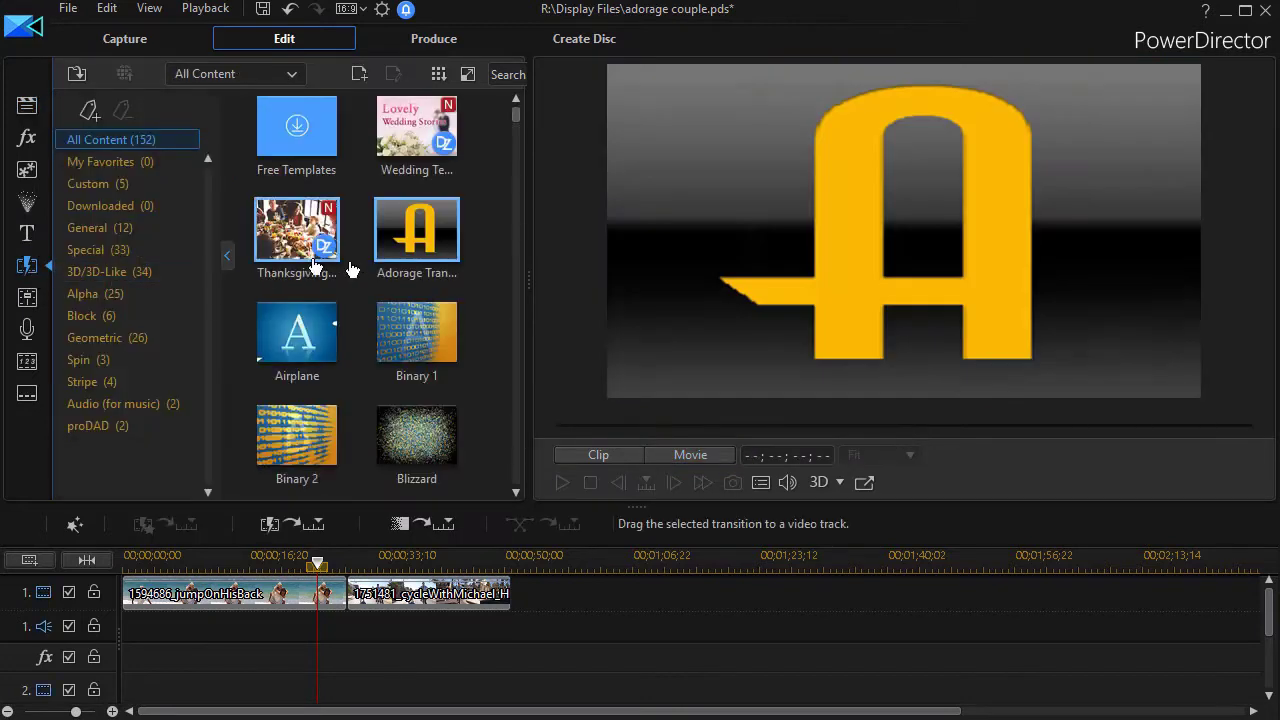
left_click_drag(422, 228, 342, 595)
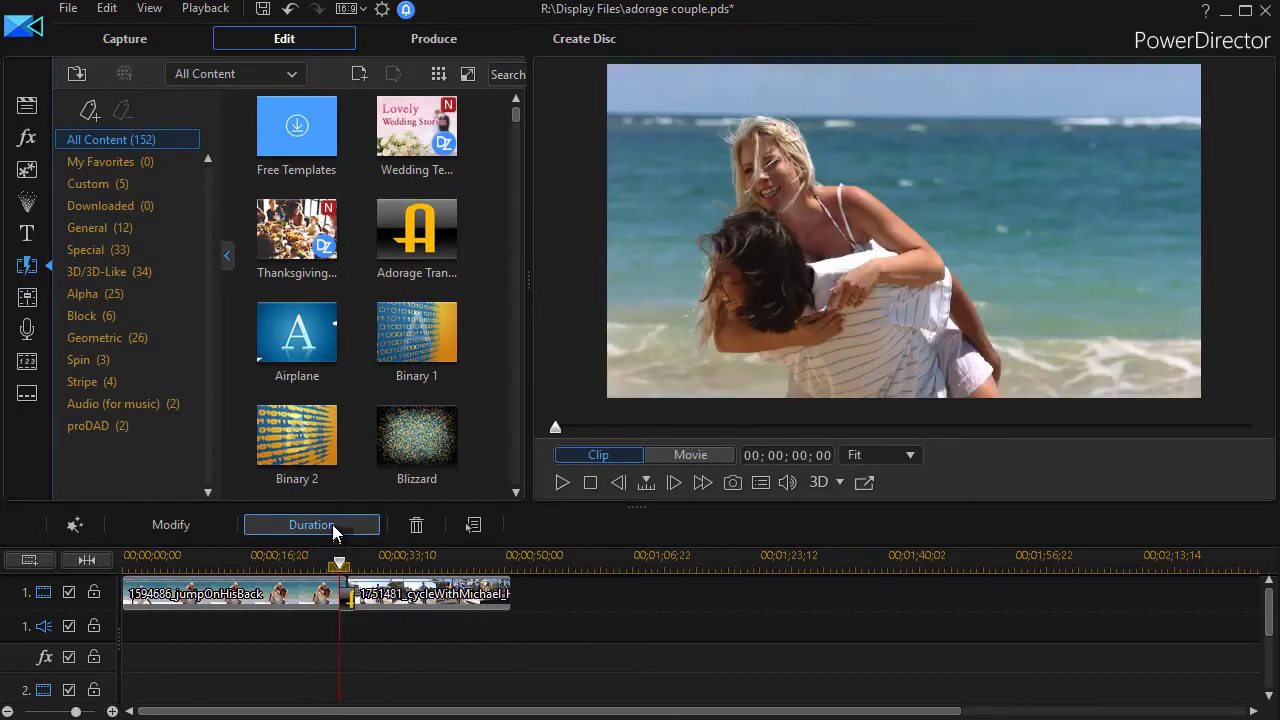
left_click(334, 528)
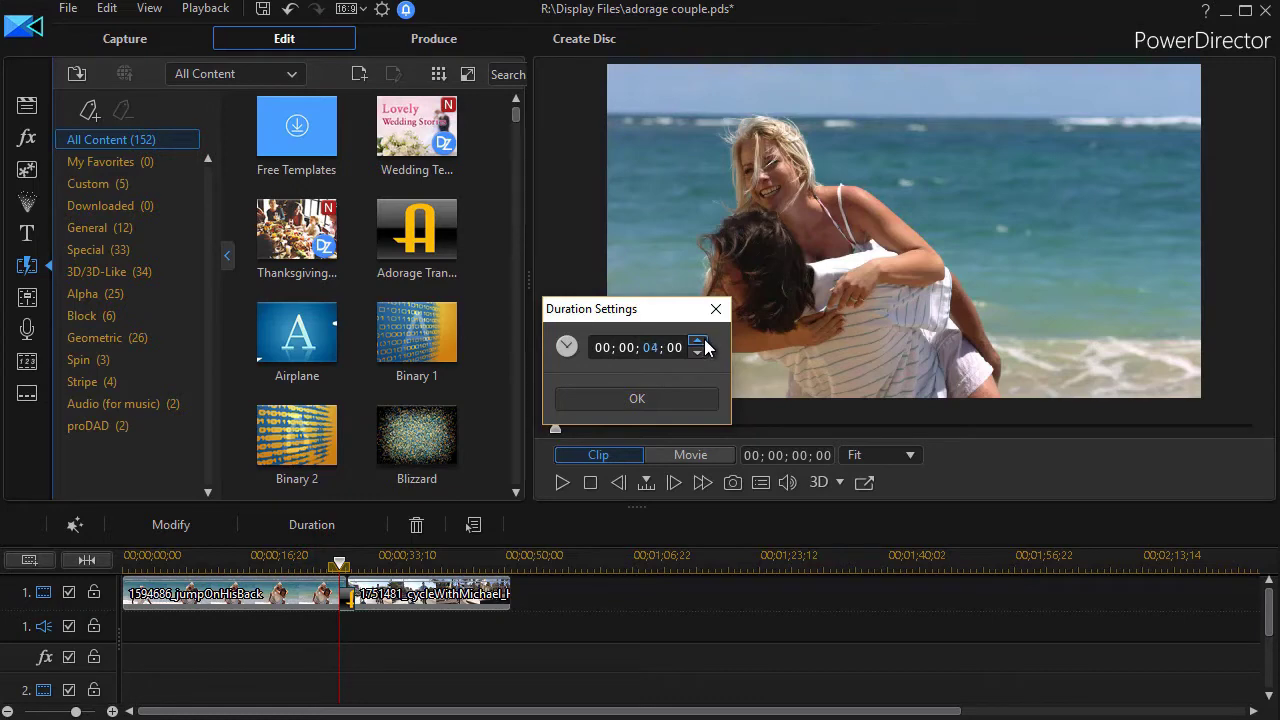
Step: Apply the 00;00;06;00 transition duration and set the playhead just before the transition
left_click(661, 398)
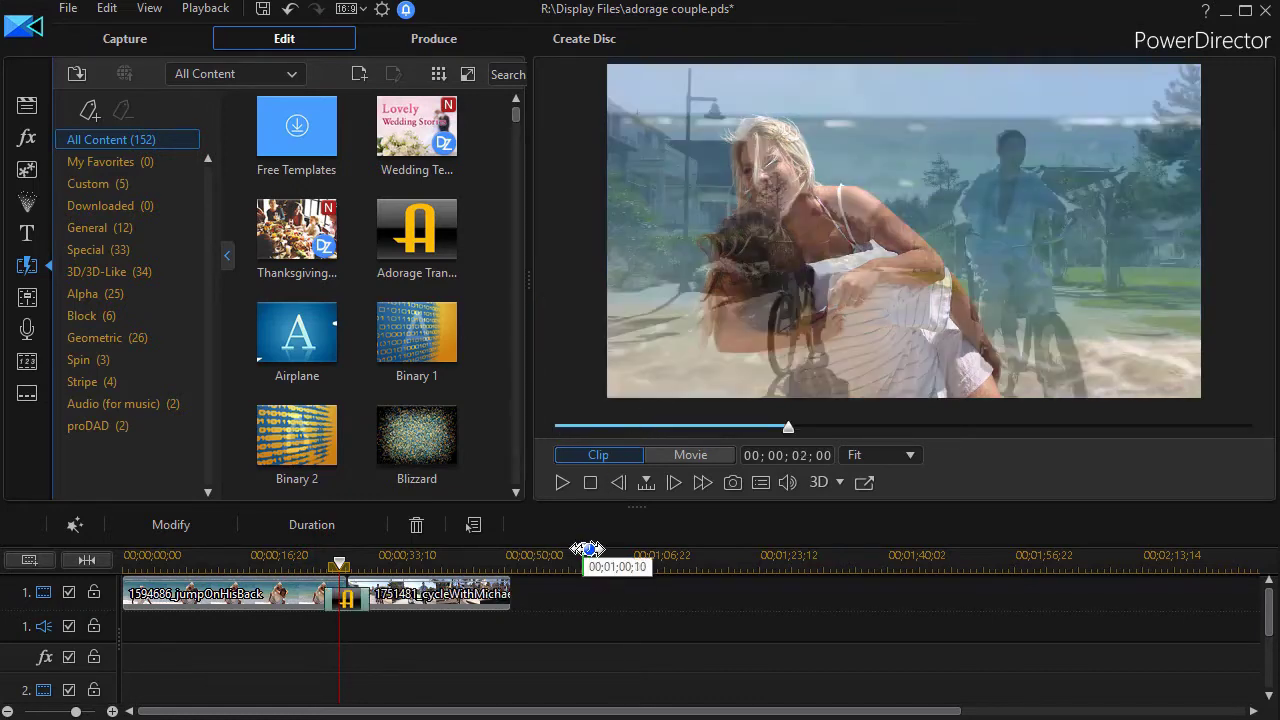
mouse_move(355, 609)
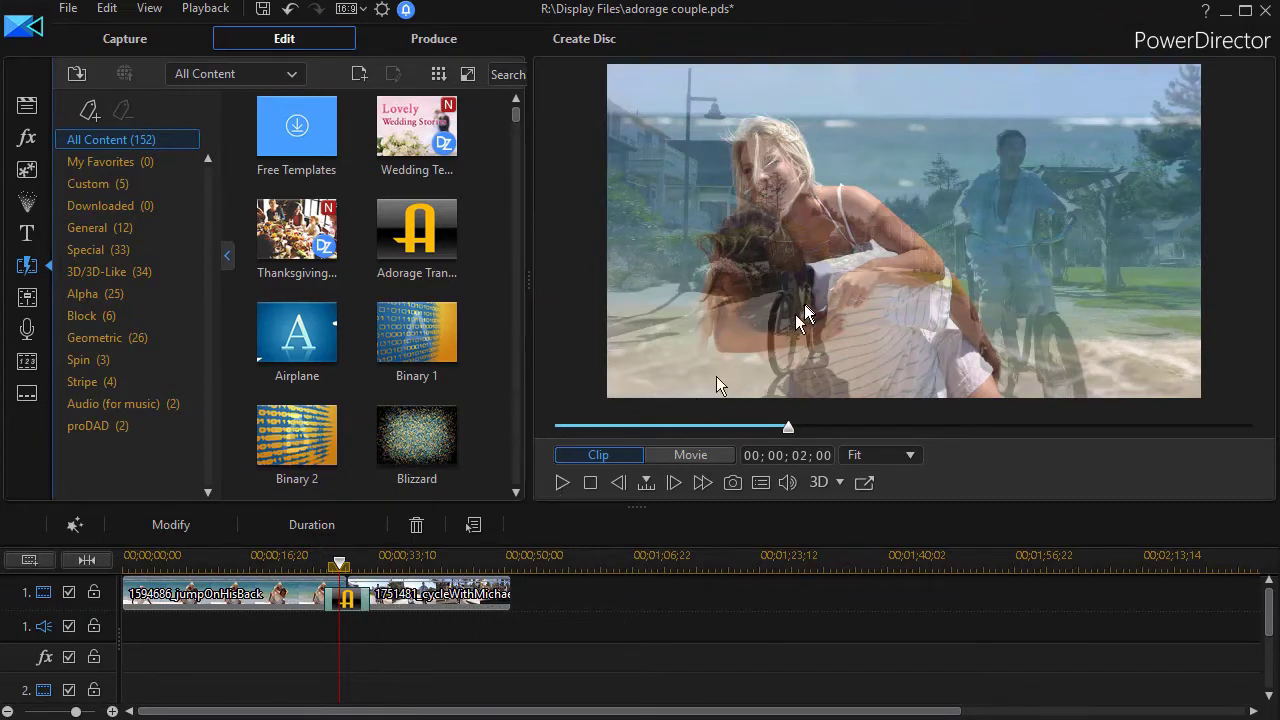
left_click(318, 565)
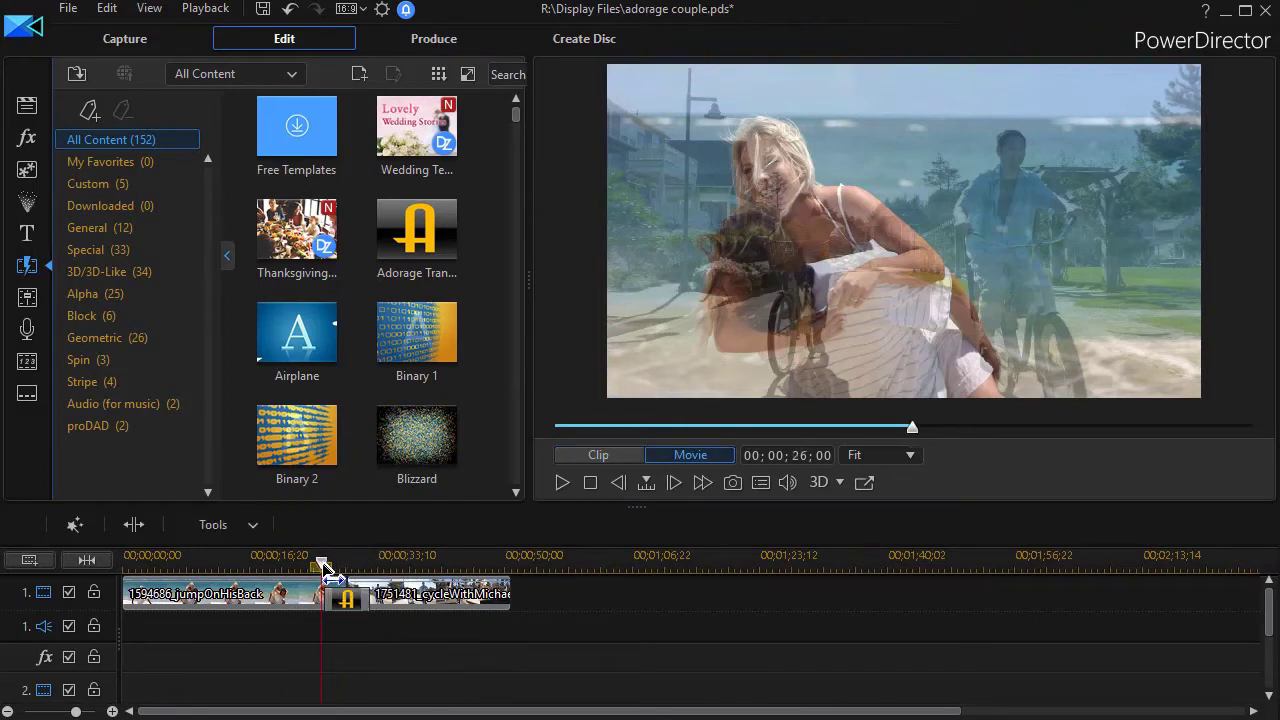
left_click(321, 590)
Step: Play back the beach-to-cycling dissolve, pause it, and select the Adorage transition
left_click(565, 484)
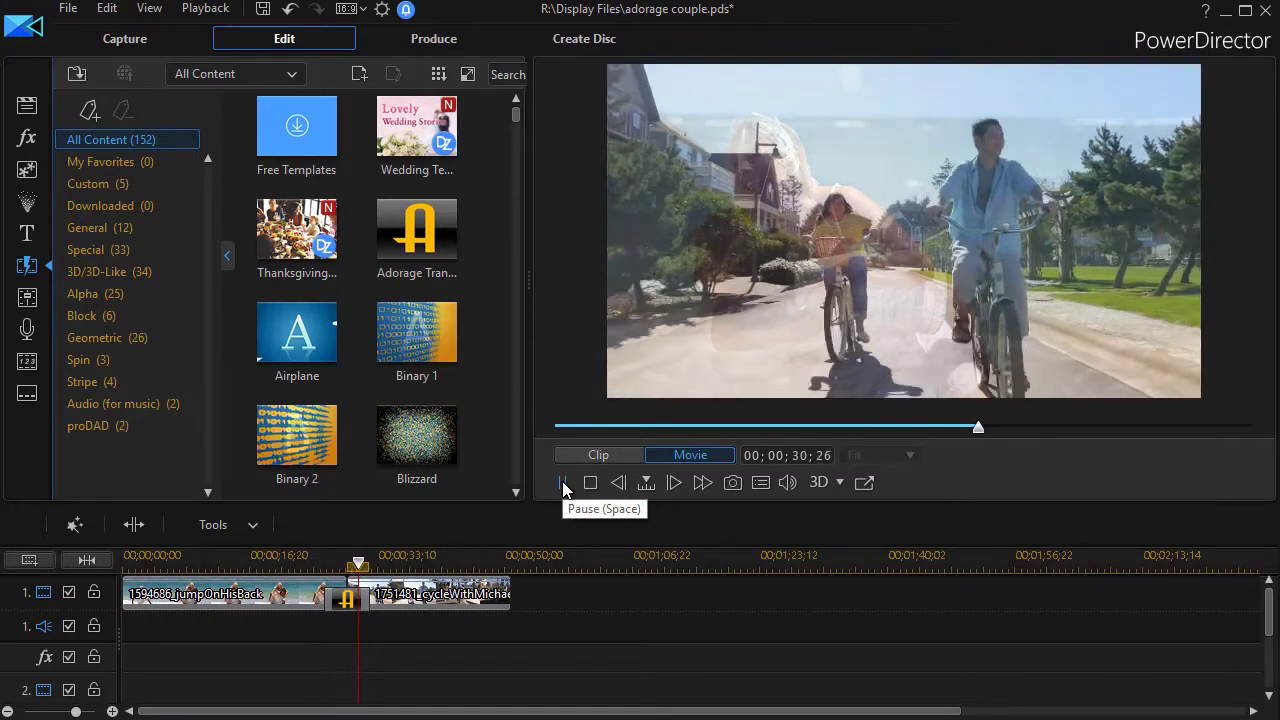
left_click(563, 487)
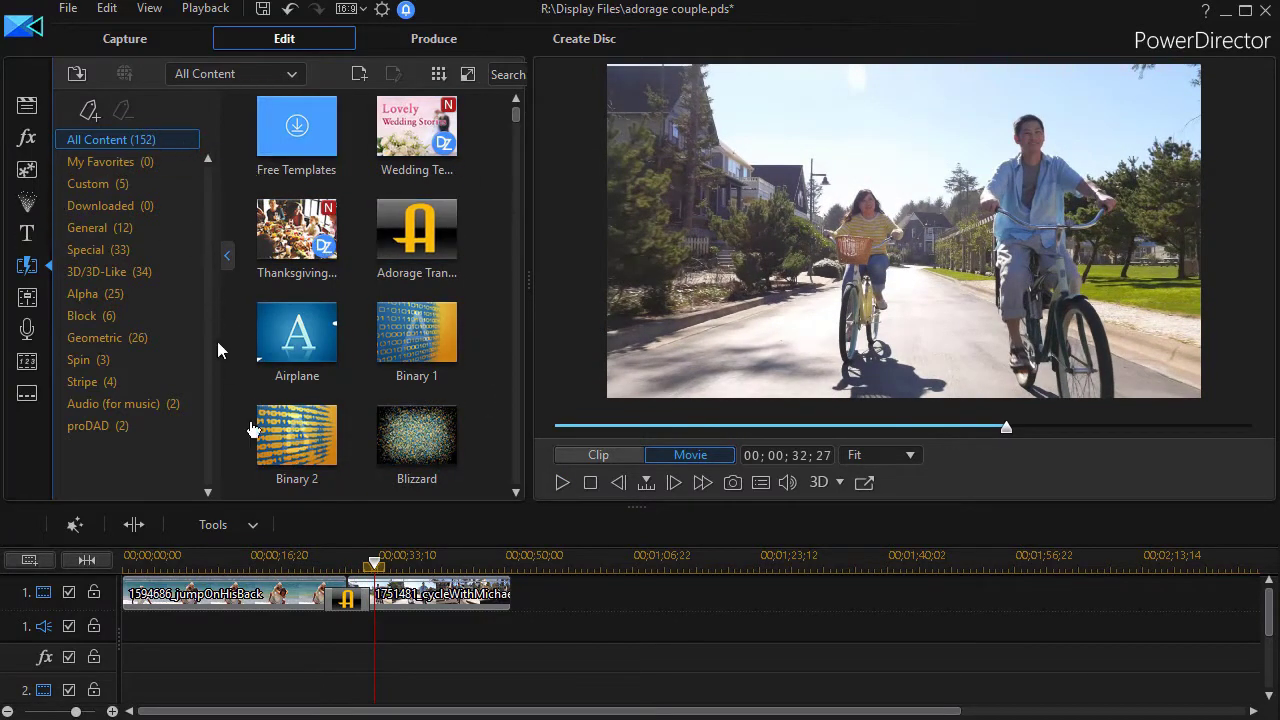
left_click(348, 605)
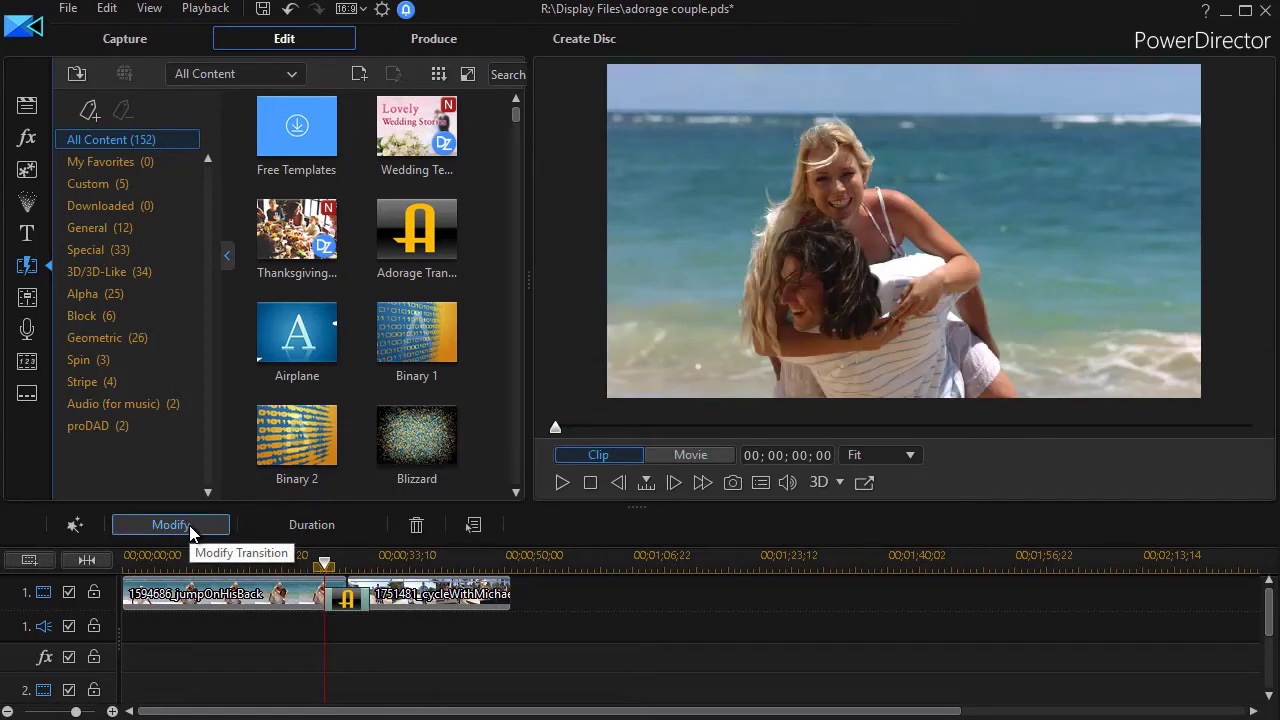
Step: Open the Adorage transition's Transition Settings and launch it in the Adorage editor
left_click(190, 528)
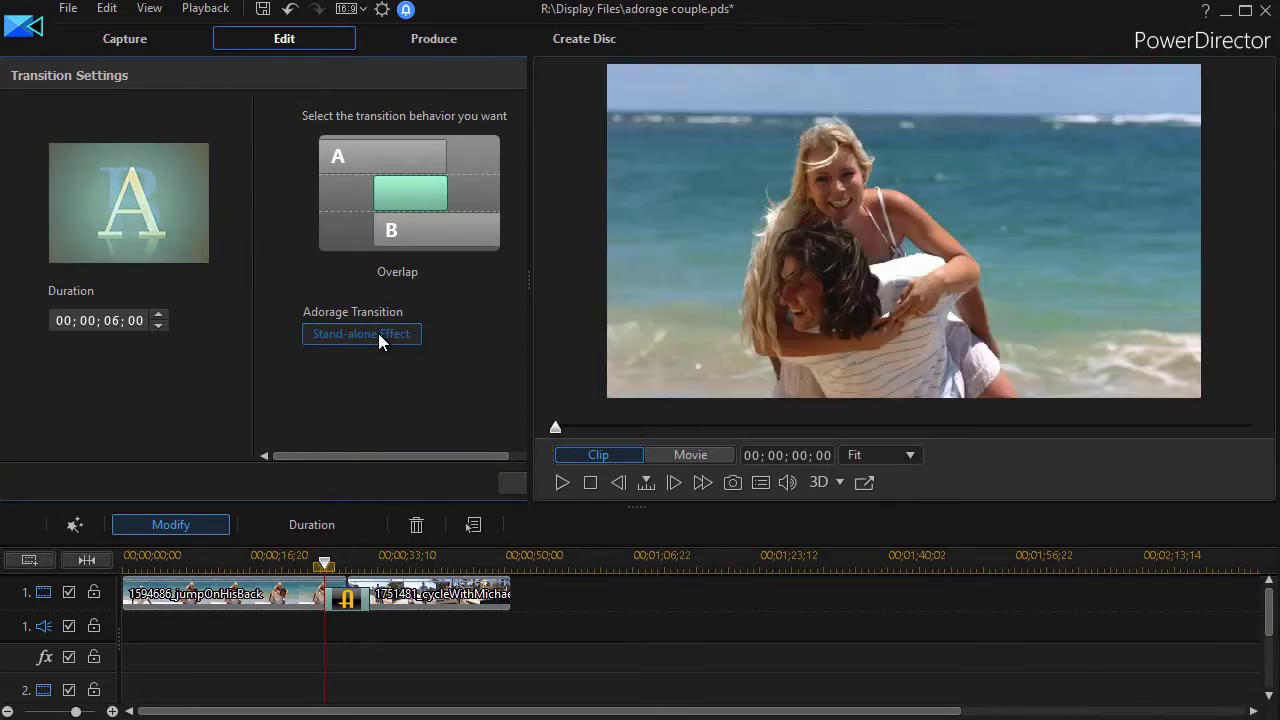
left_click(378, 333)
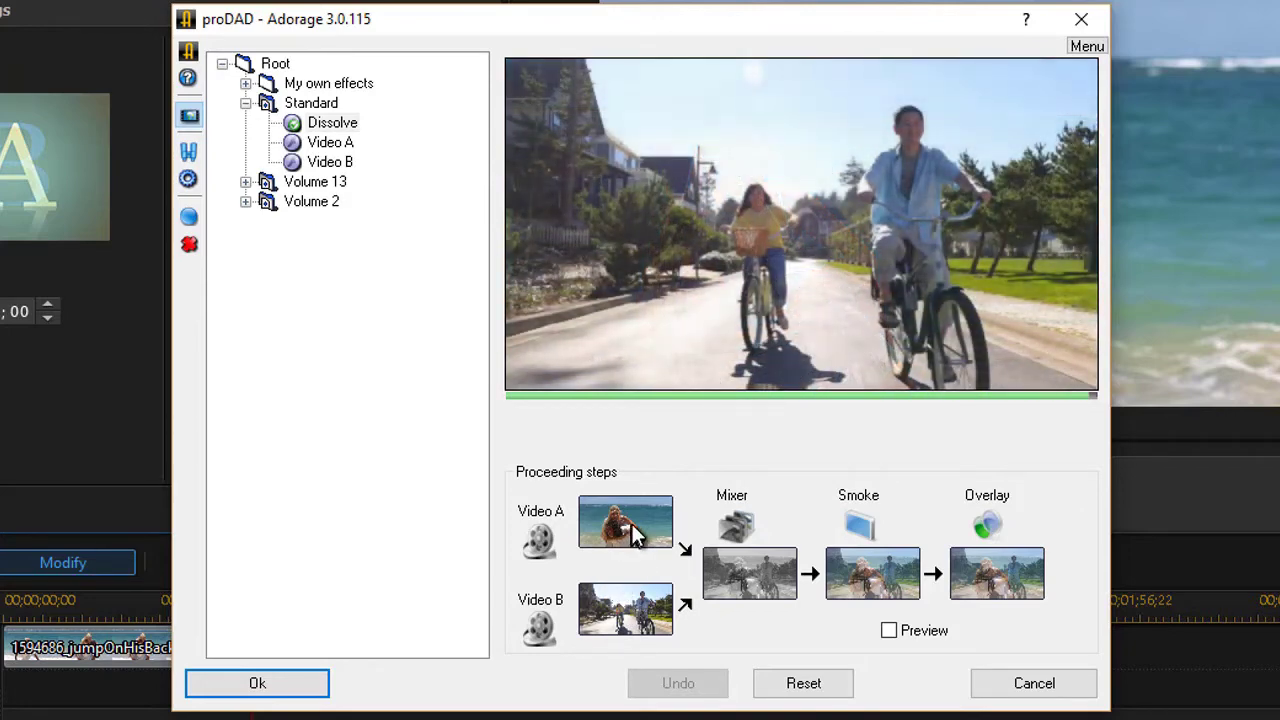
Step: Open the Video-A Effect settings of the Dissolve effect
double_click(631, 530)
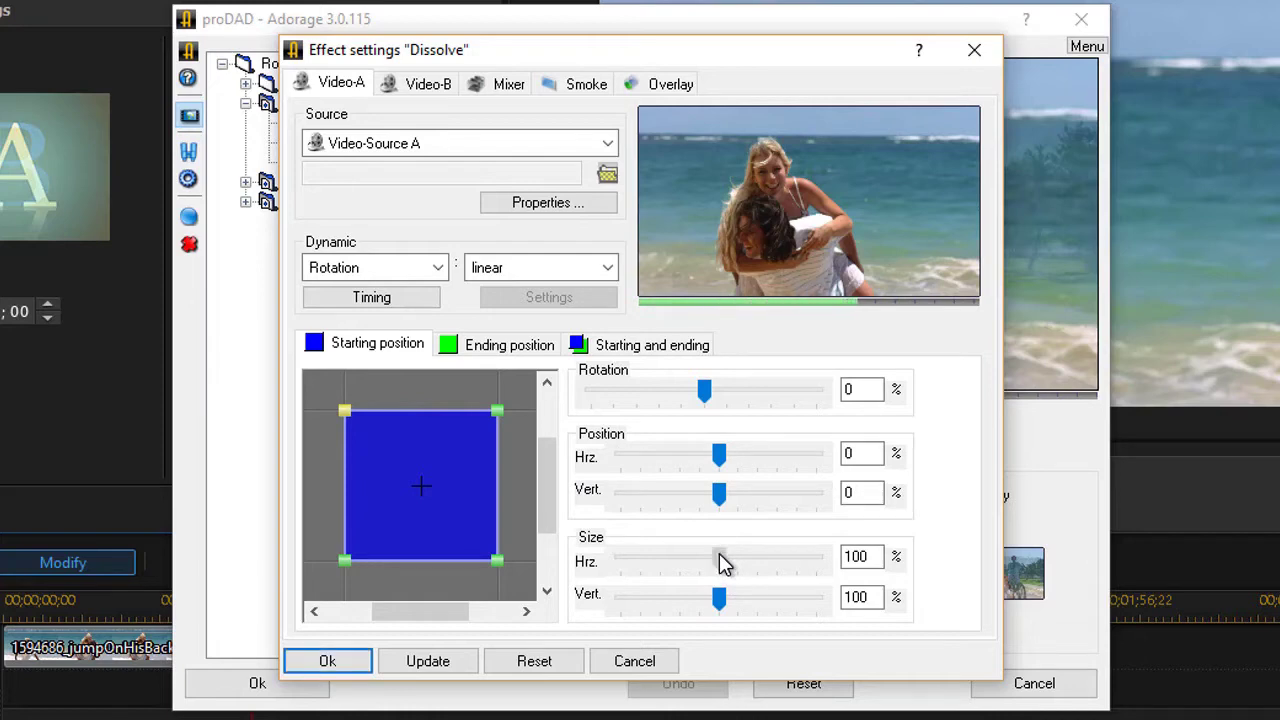
Step: Set Video A's starting Size Hrz. and Size Vert. to 200% and confirm
left_click_drag(724, 563, 858, 580)
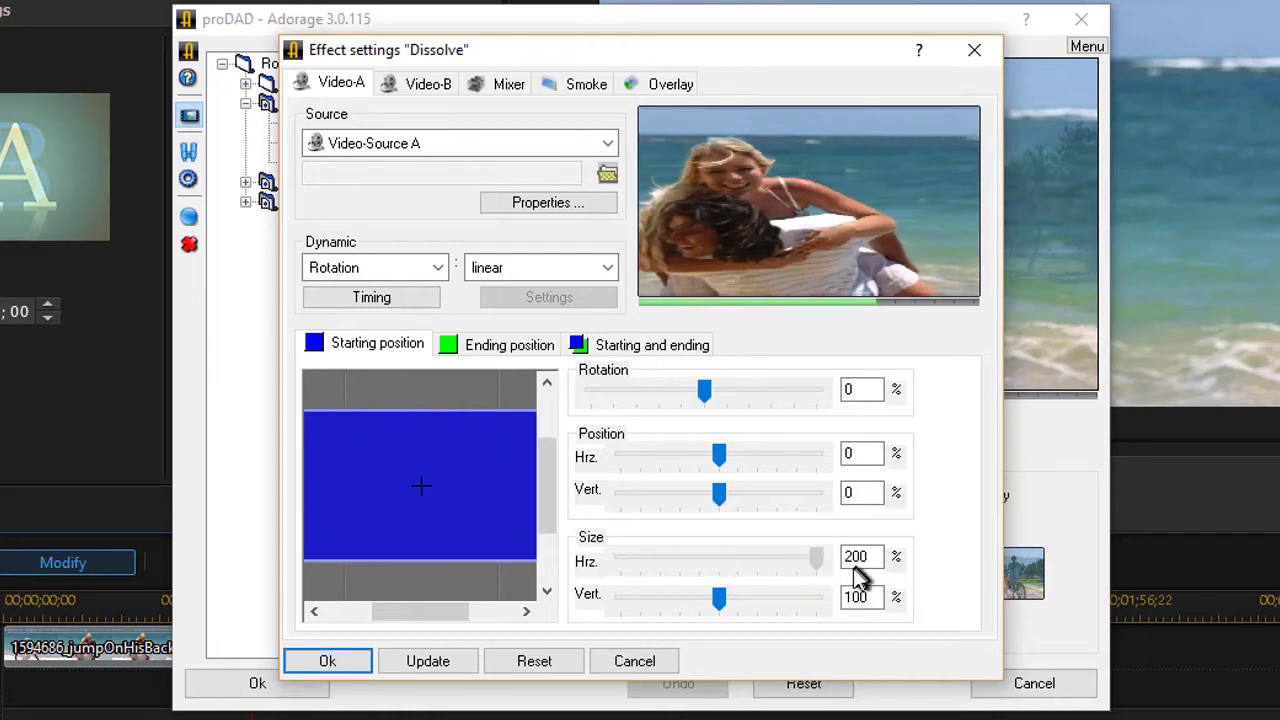
left_click_drag(720, 597, 832, 597)
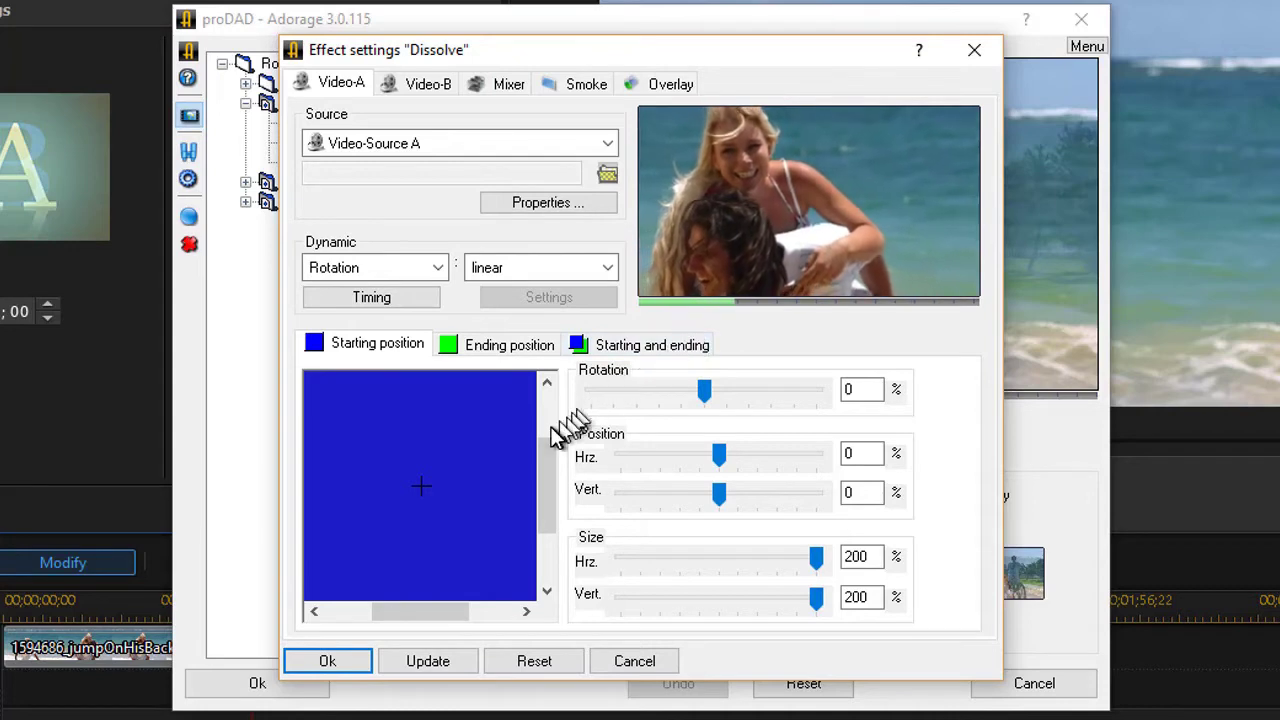
left_click(336, 663)
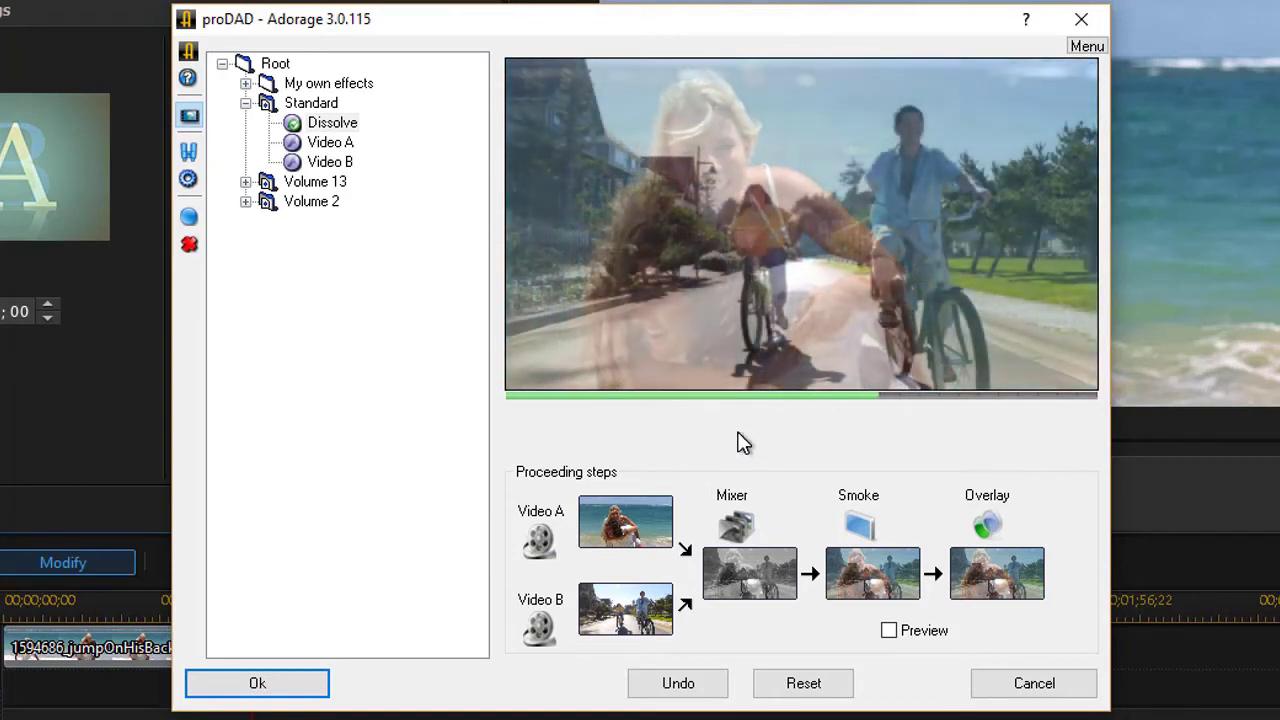
Step: Watch the Dissolve preview with the enlarged beach clip fading into the cyclists
mouse_move(664, 371)
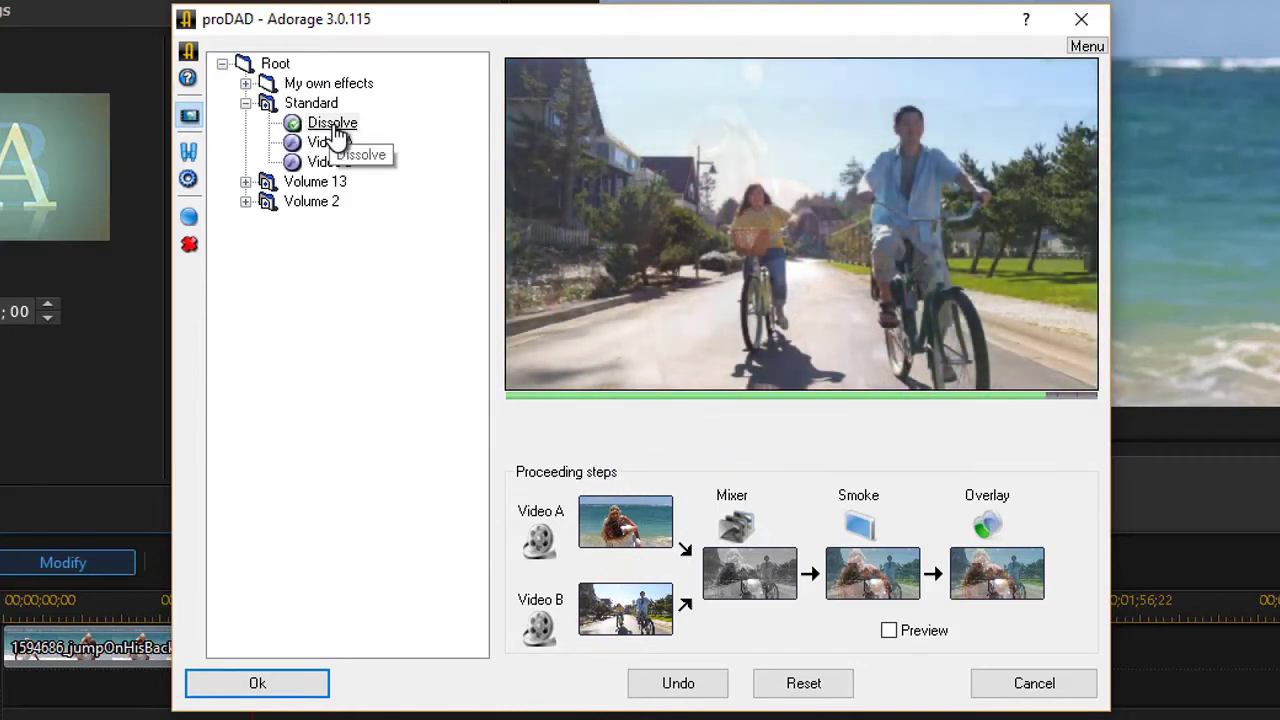
Step: Set Video B's ending-position Size Hrz. and Size Vert. to 200% and confirm
left_click(620, 622)
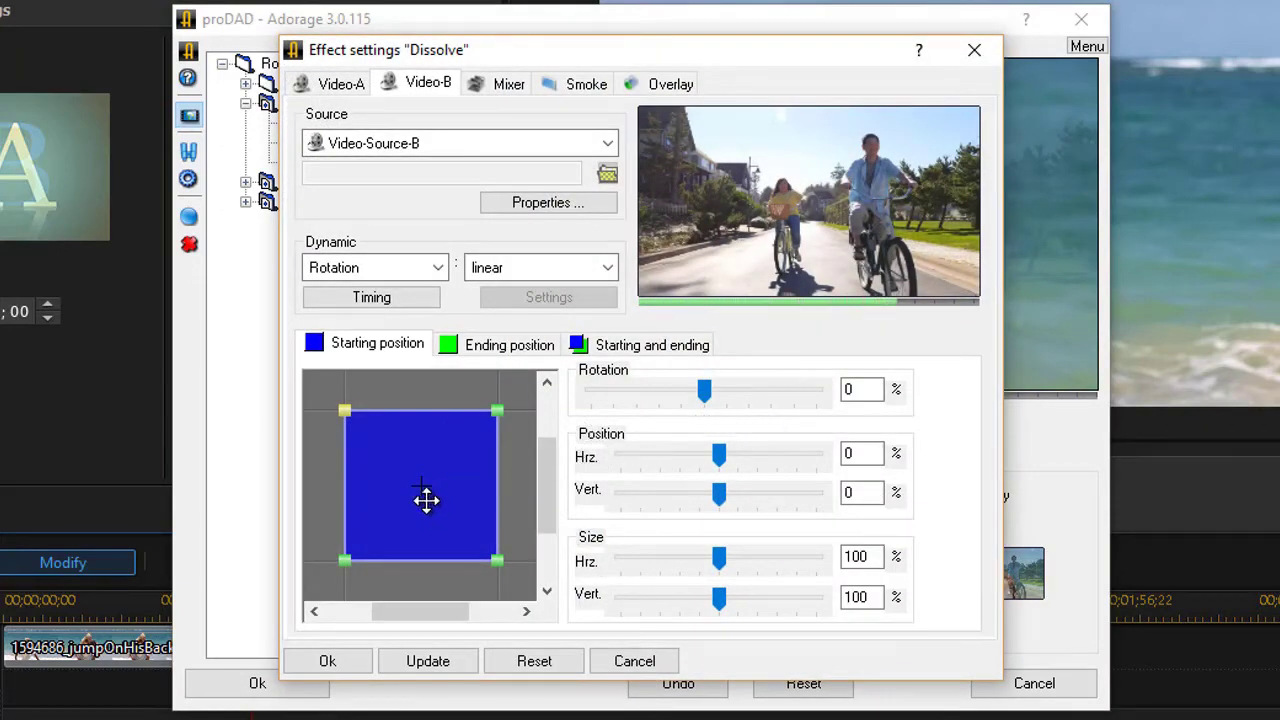
left_click(496, 345)
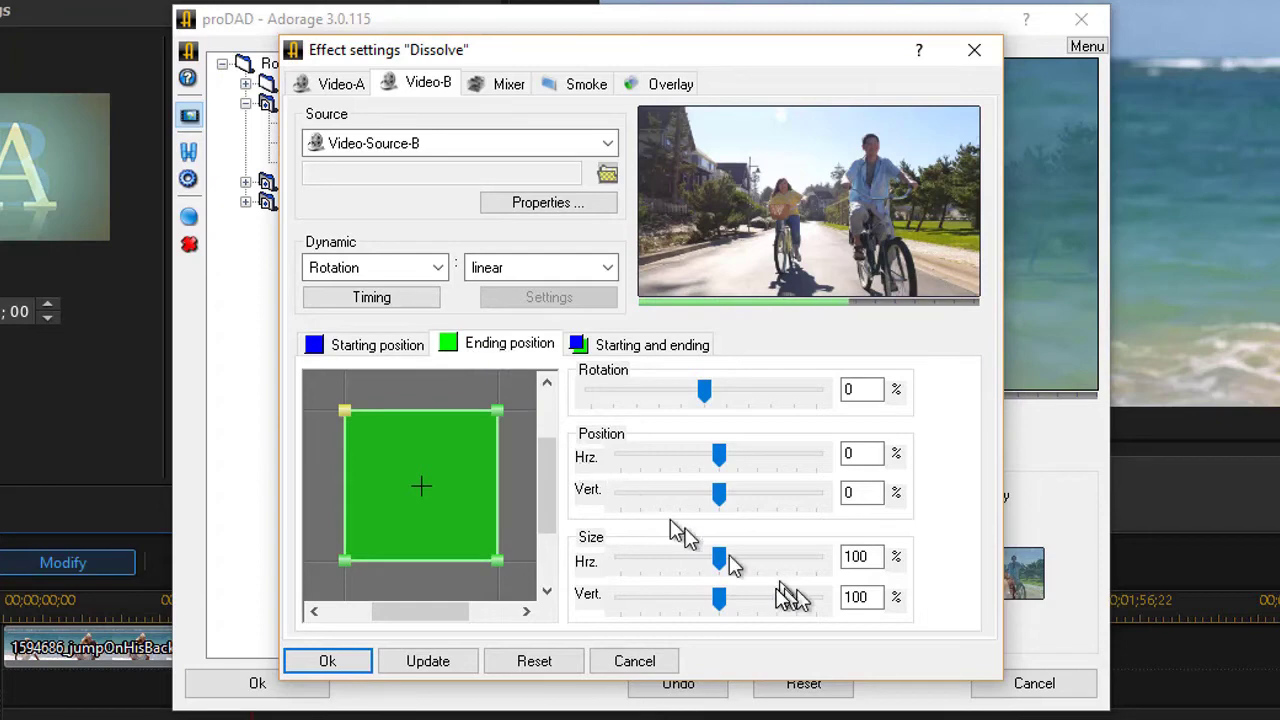
left_click_drag(720, 559, 828, 575)
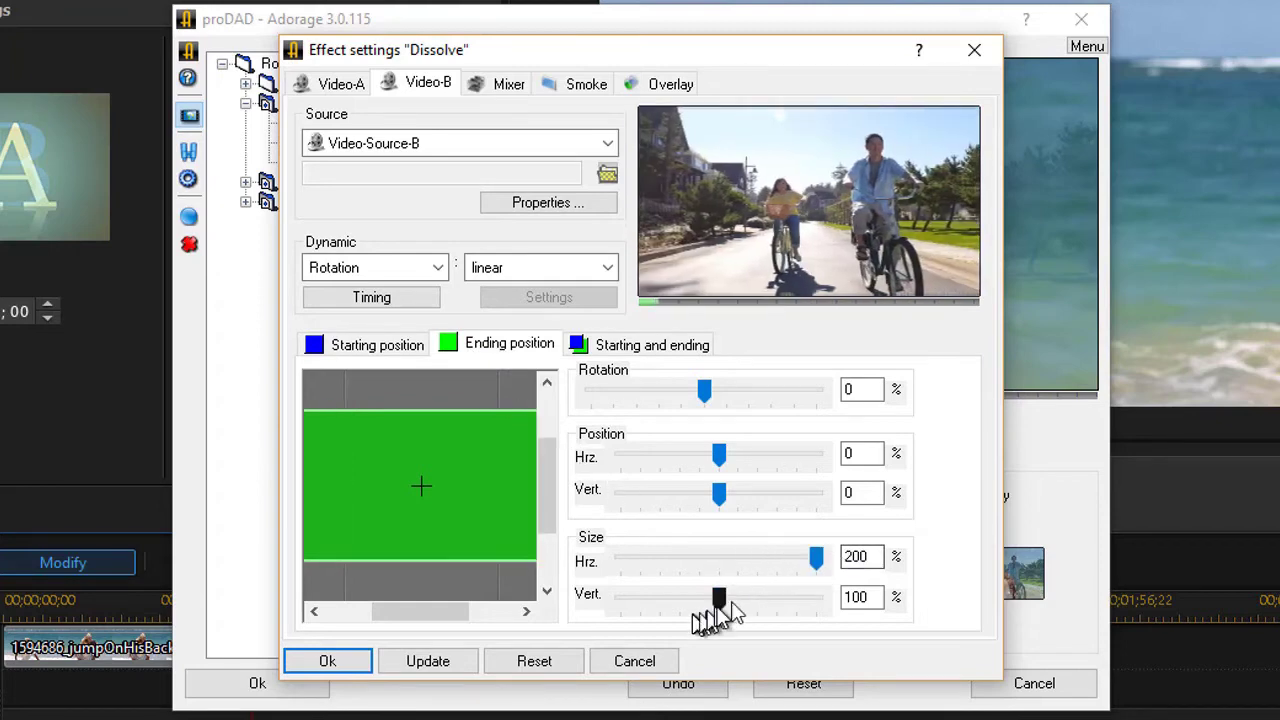
left_click_drag(720, 605, 851, 620)
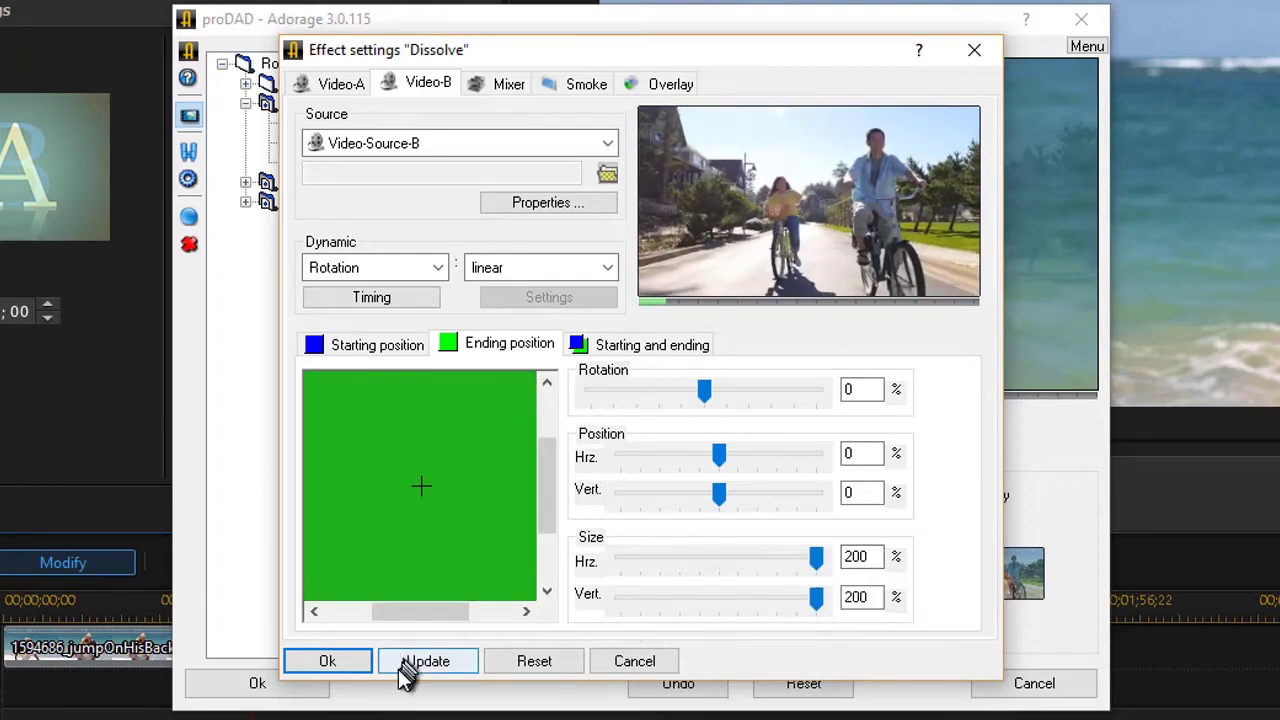
left_click(328, 661)
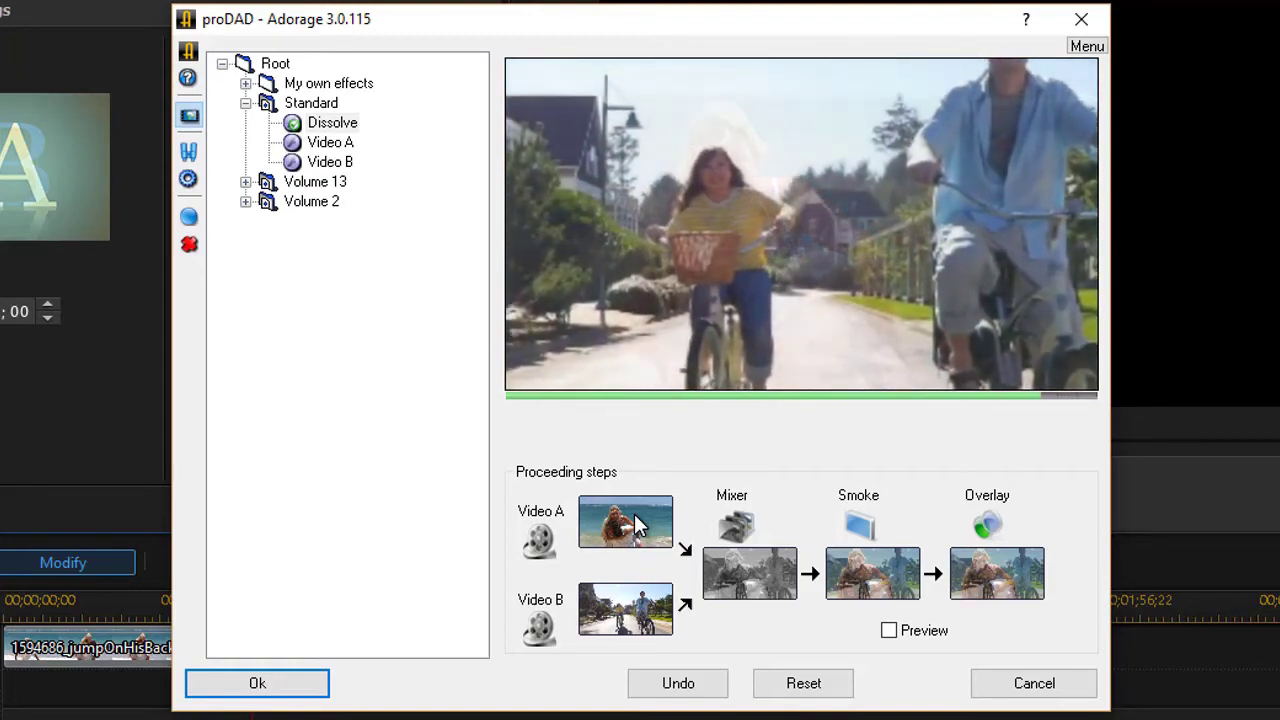
Step: Give Video A an 8% starting rotation and Video B a -8% starting rotation
double_click(636, 525)
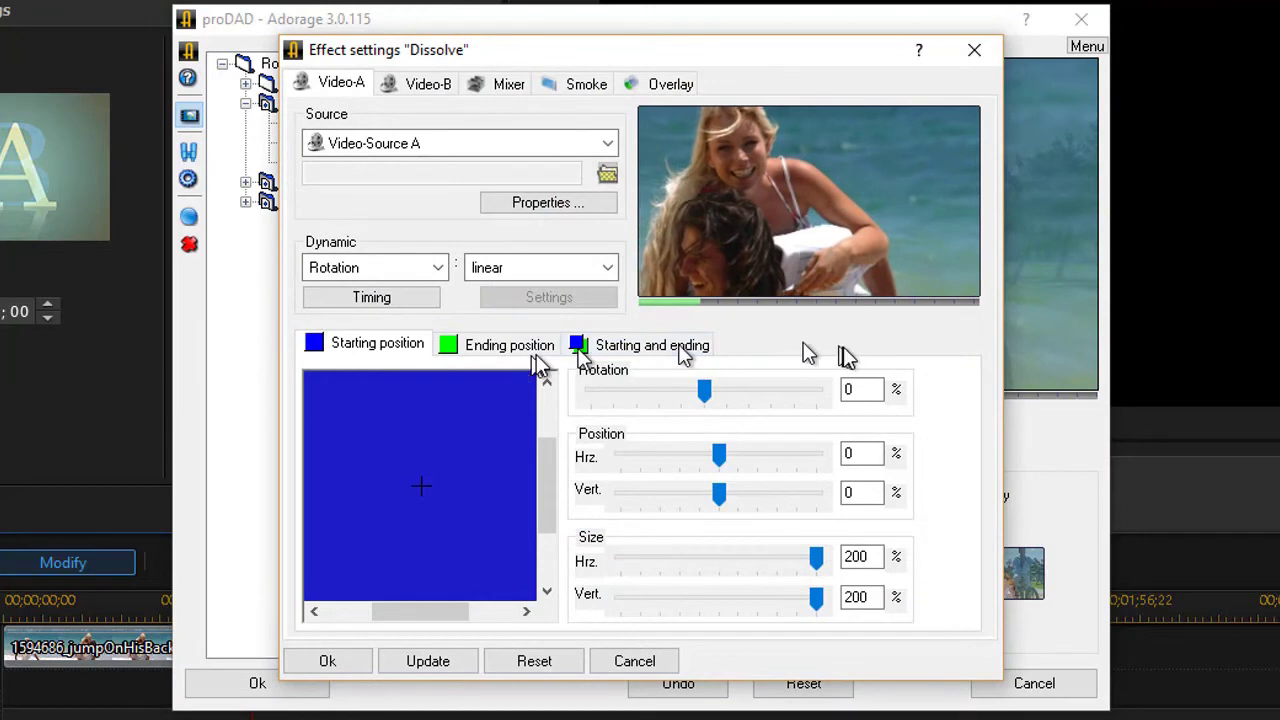
left_click(714, 391)
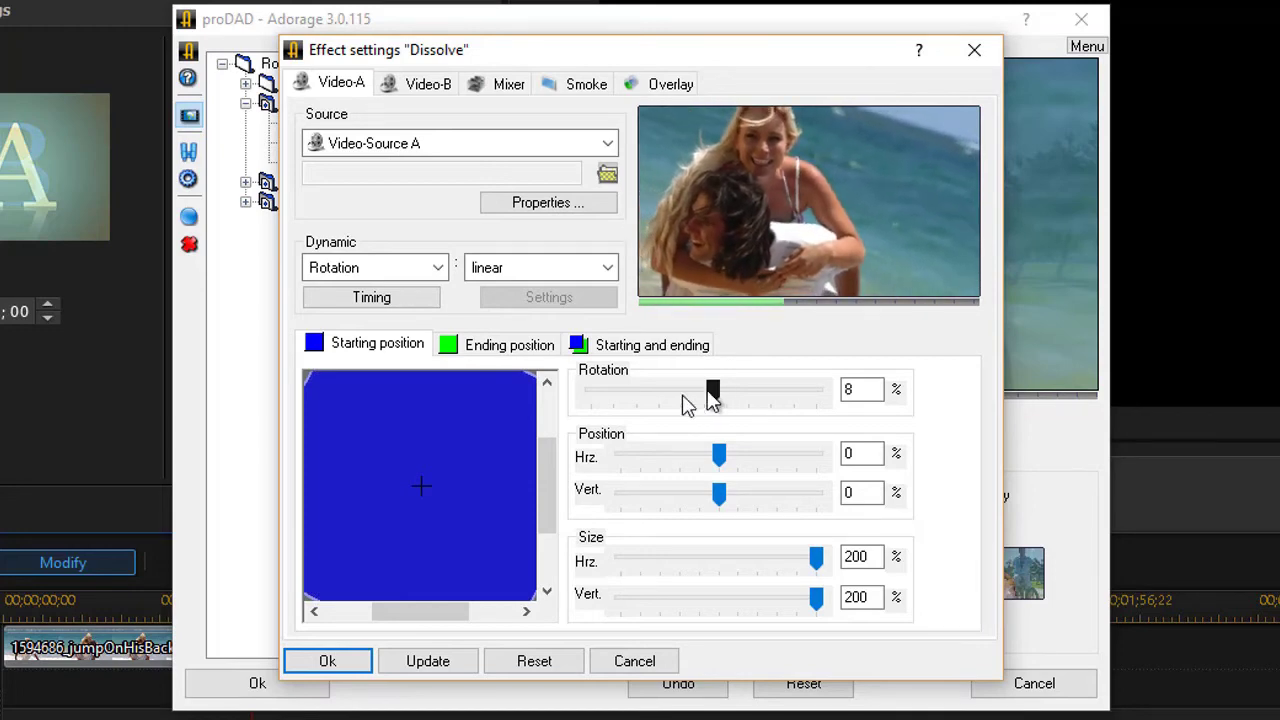
left_click(330, 661)
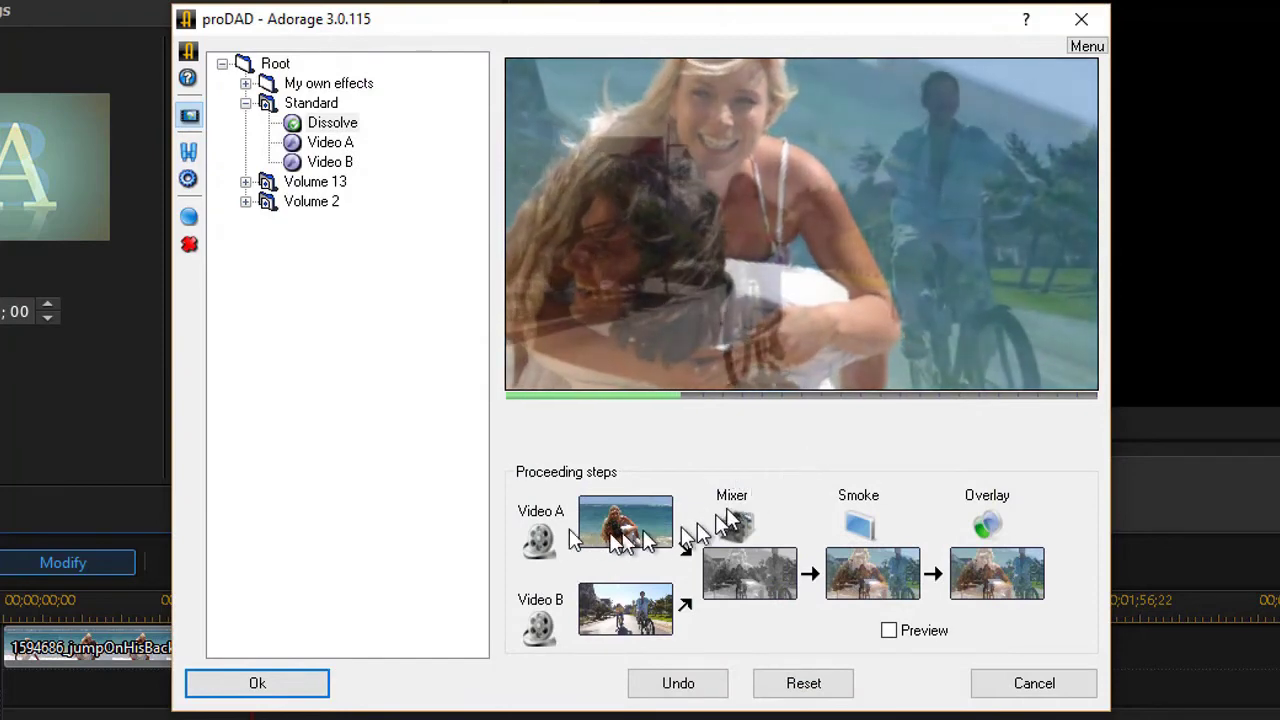
left_click(605, 600)
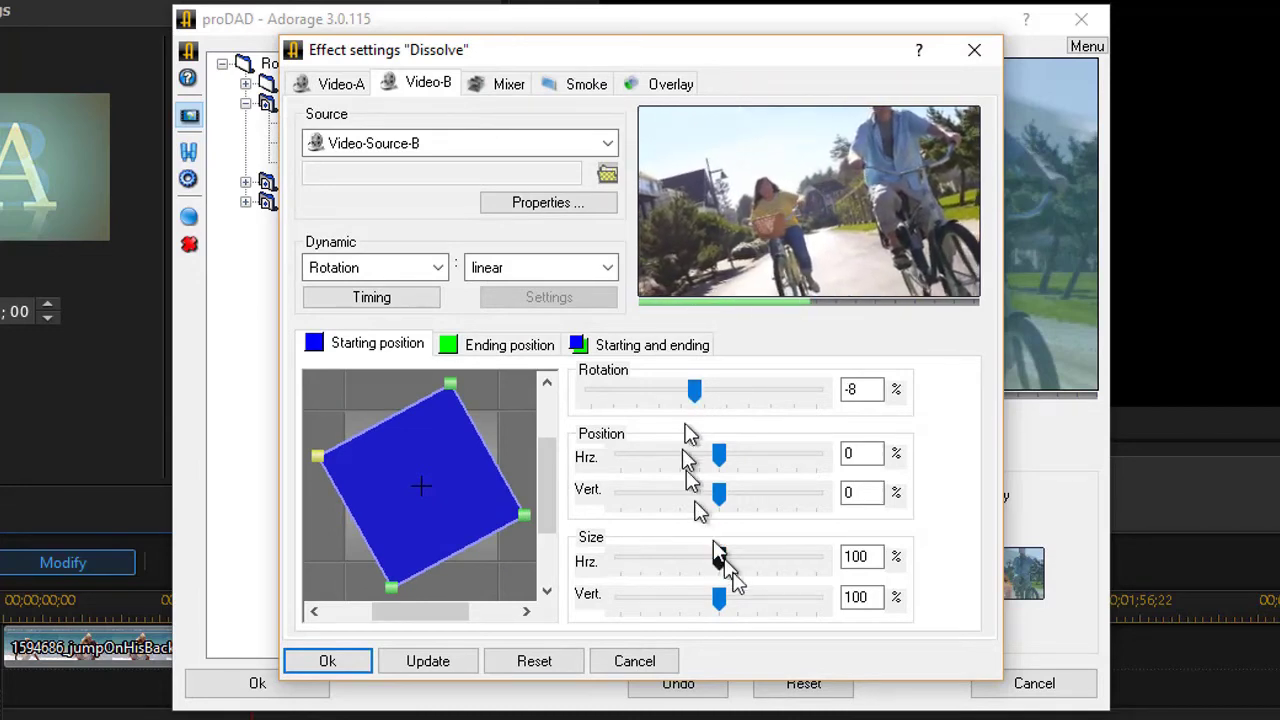
left_click(318, 663)
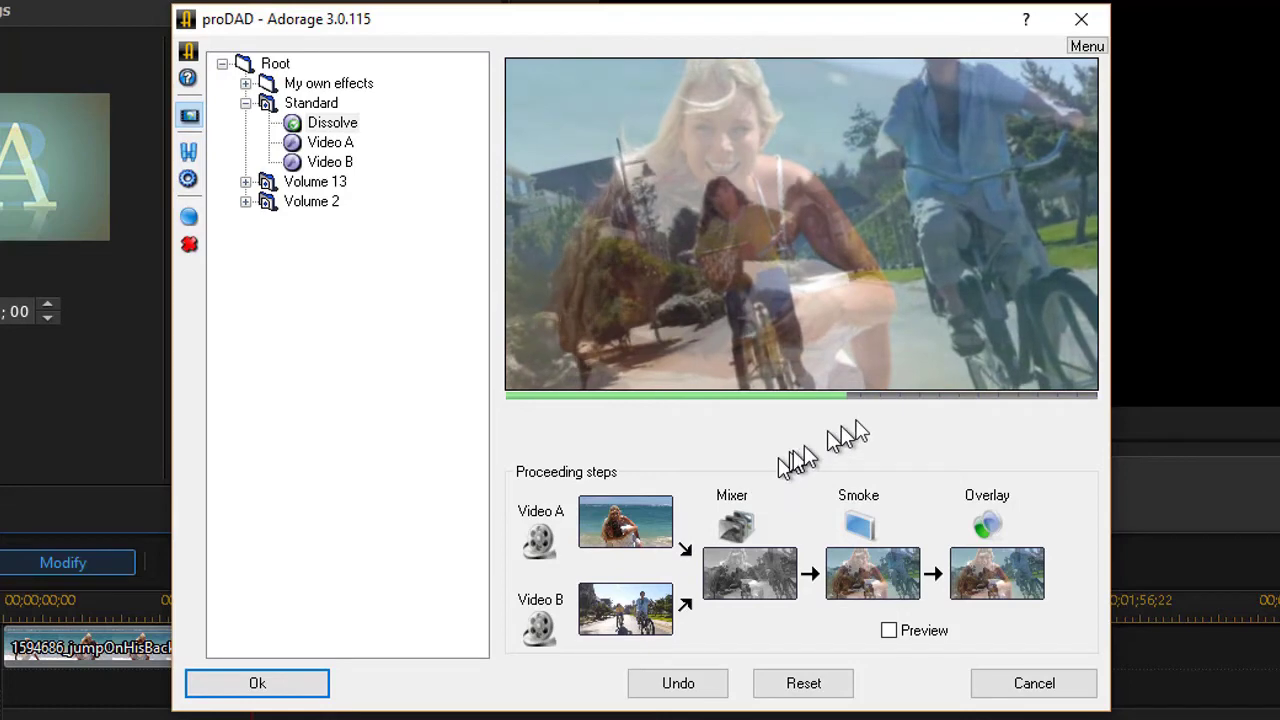
Step: Preview the rotated dissolve, then open the Dissolve effect's Mixer settings
mouse_move(856, 385)
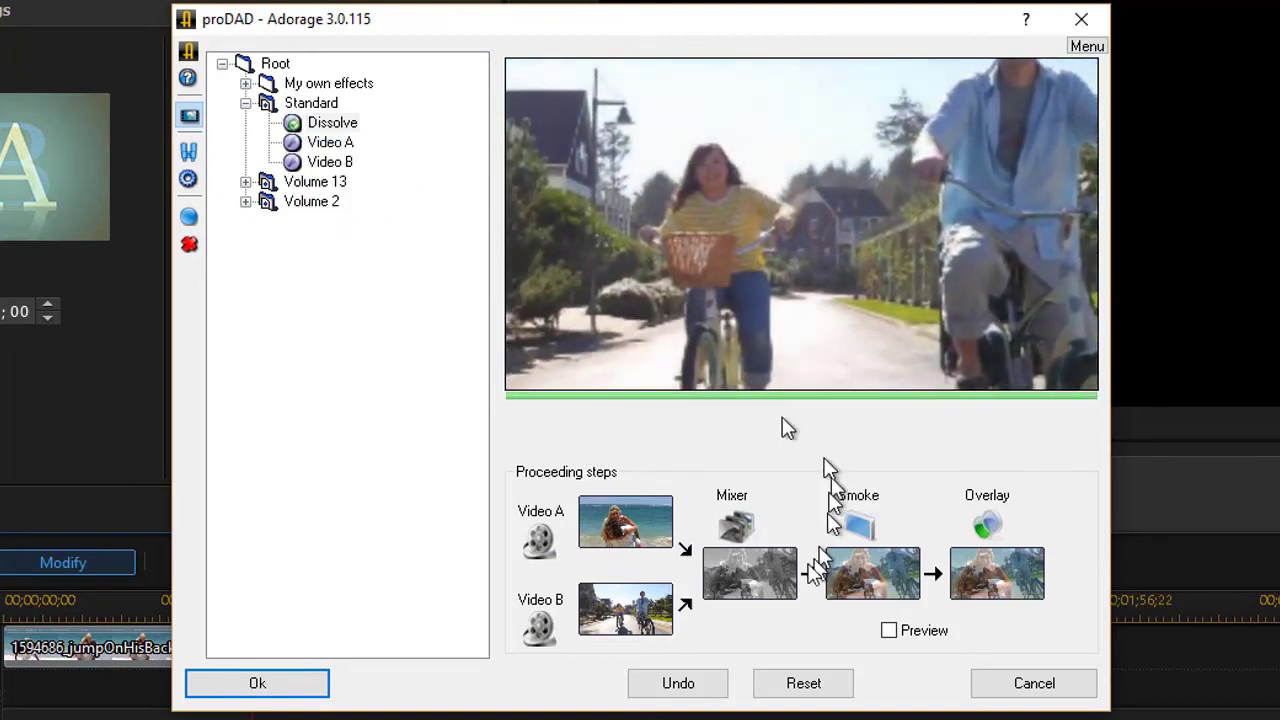
left_click(757, 588)
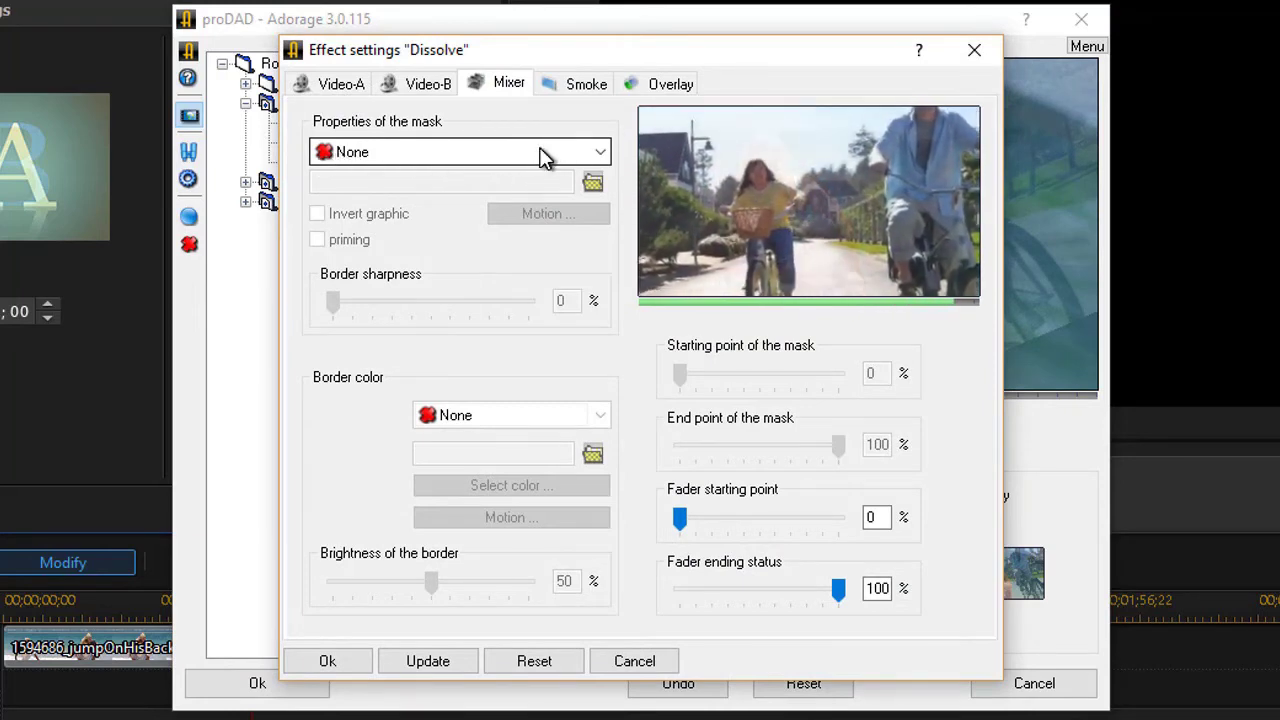
Step: Check the Overlay and Video-A tabs, then confirm Video-B's -8% starting rotation
left_click(681, 86)
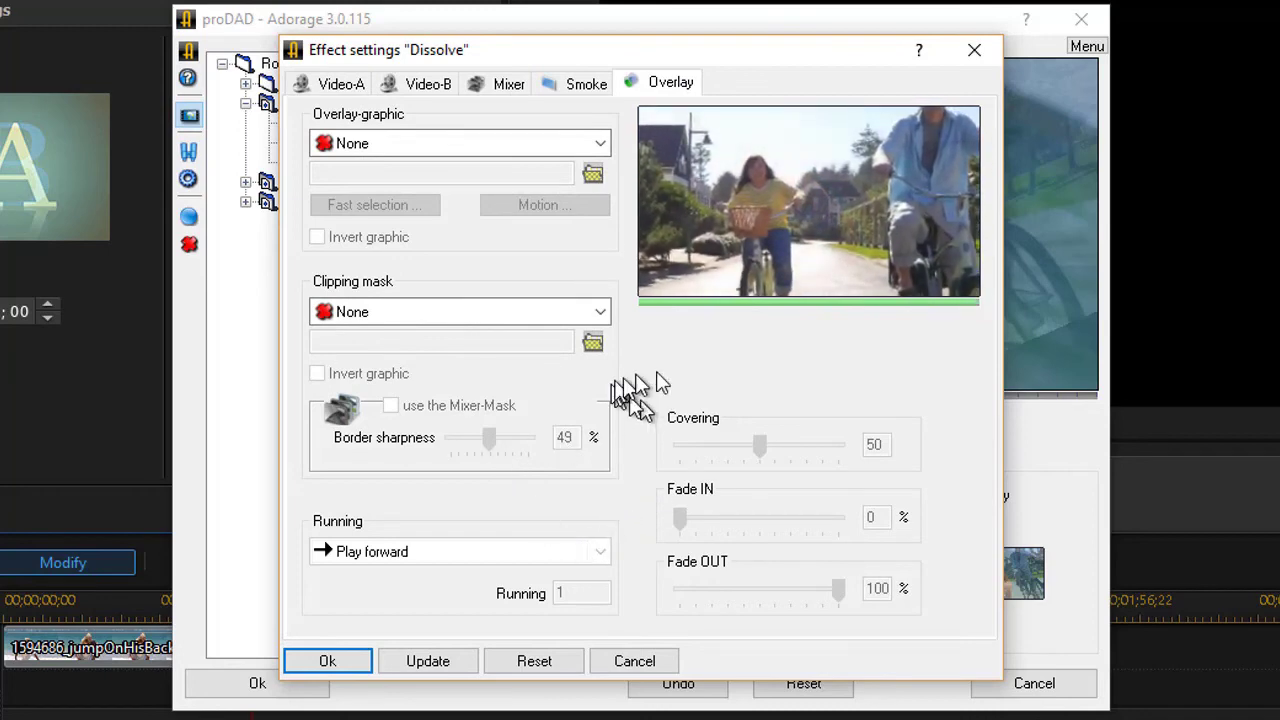
left_click(348, 88)
left_click(420, 85)
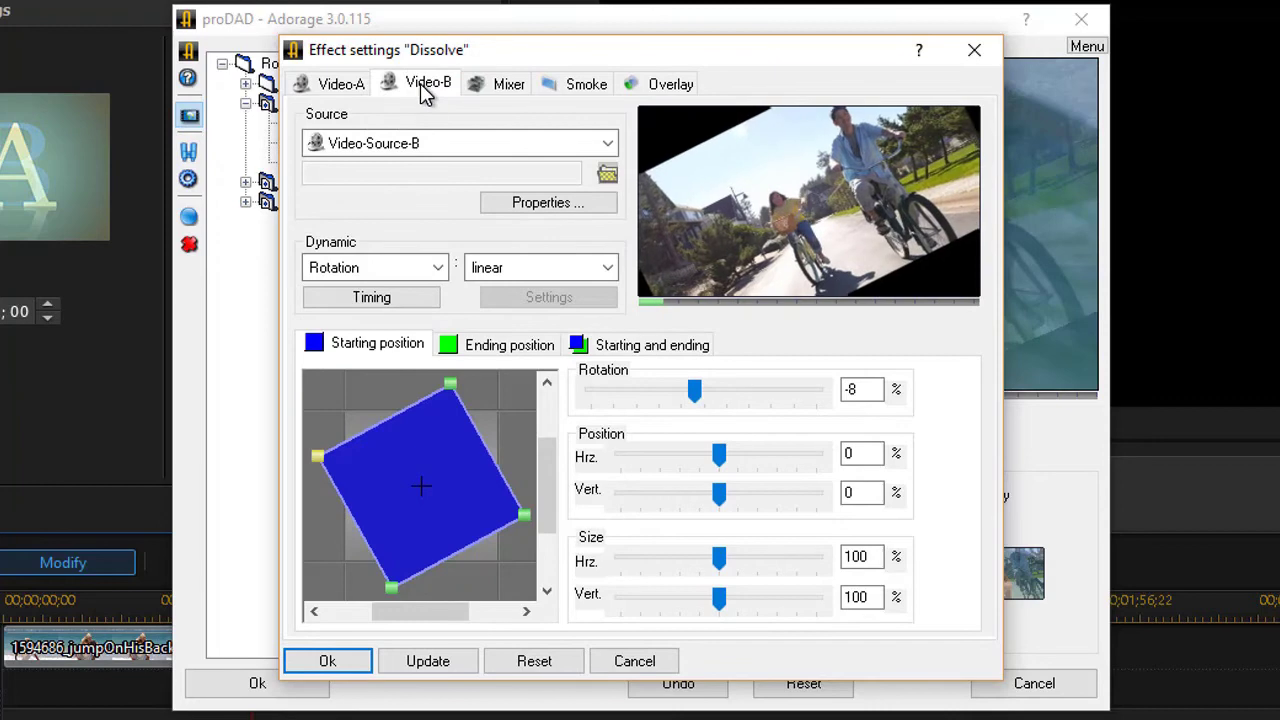